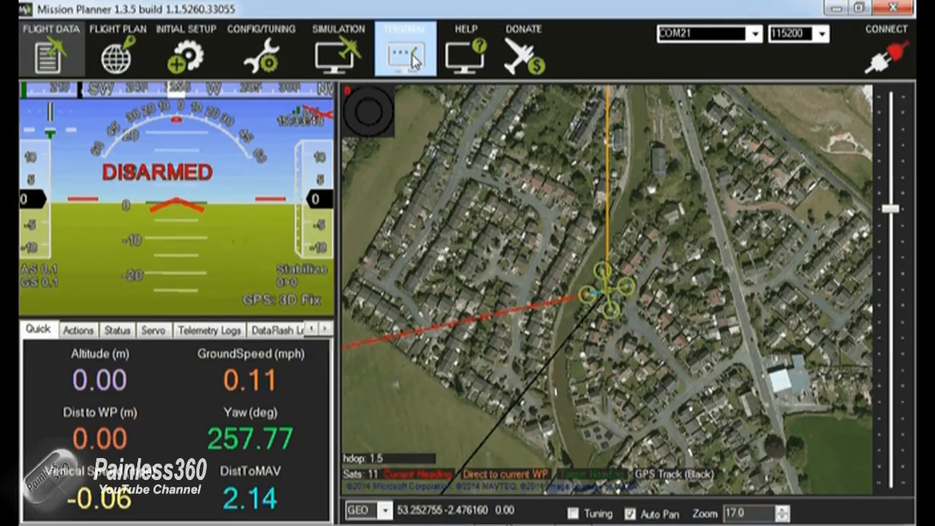
Step: Connect the terminal to the APM board and run the logs command to list its stored logs
click(413, 60)
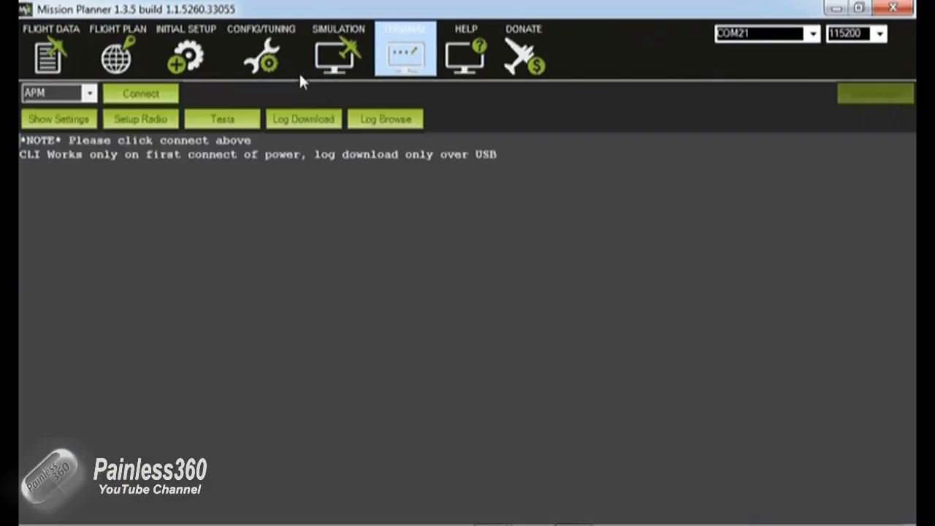
click(143, 95)
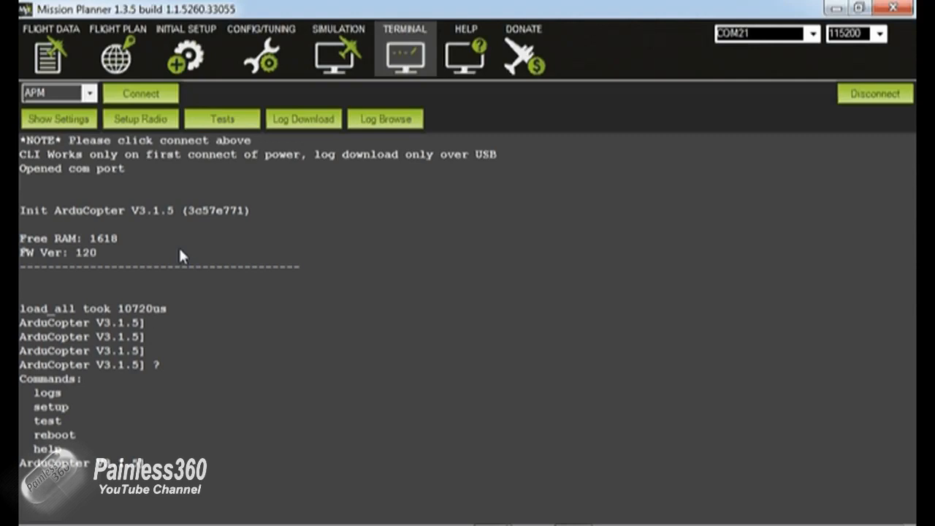
text(gs)
key(Return)
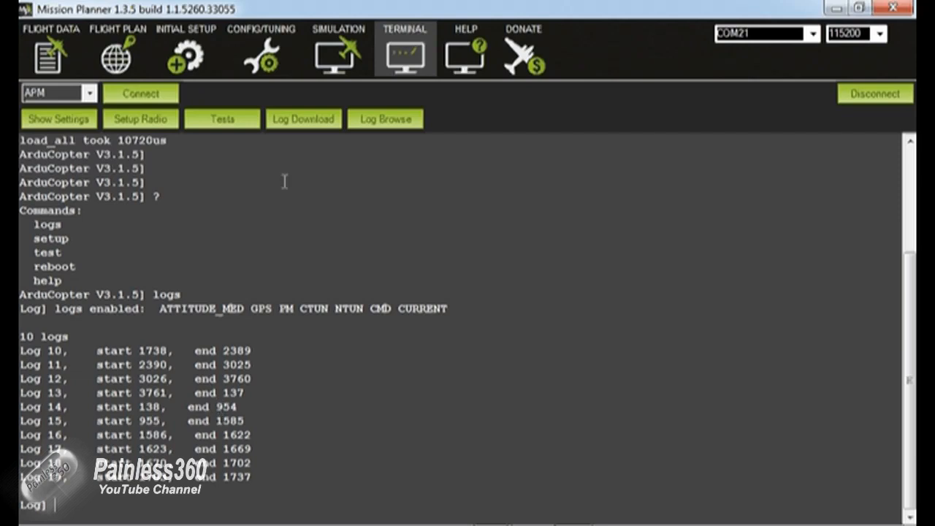
Step: Open the log download window from the terminal and look through the list of available logs
click(301, 113)
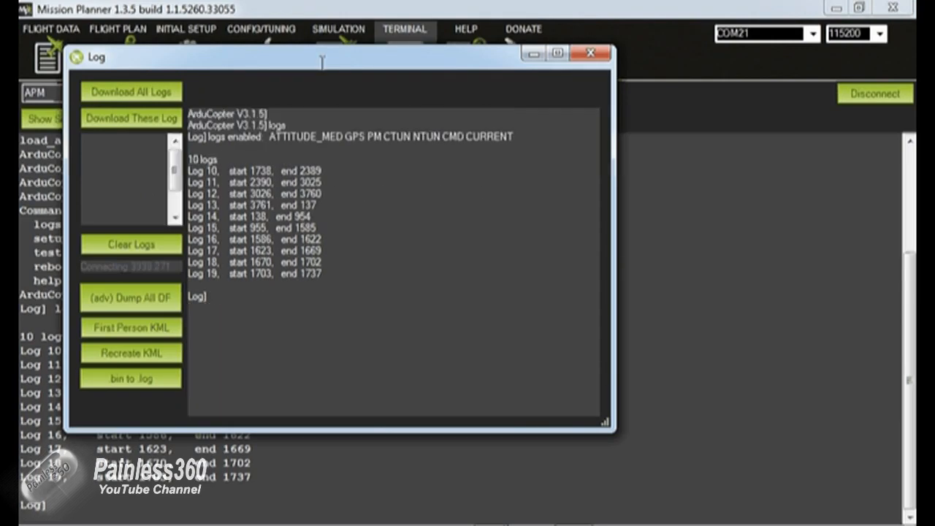
drag(366, 70, 493, 92)
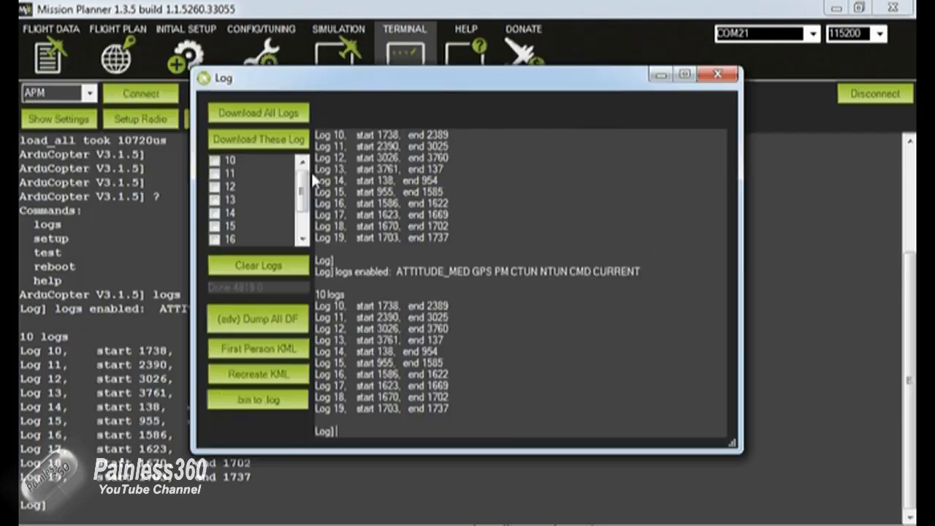
scroll(303, 207, down, 1)
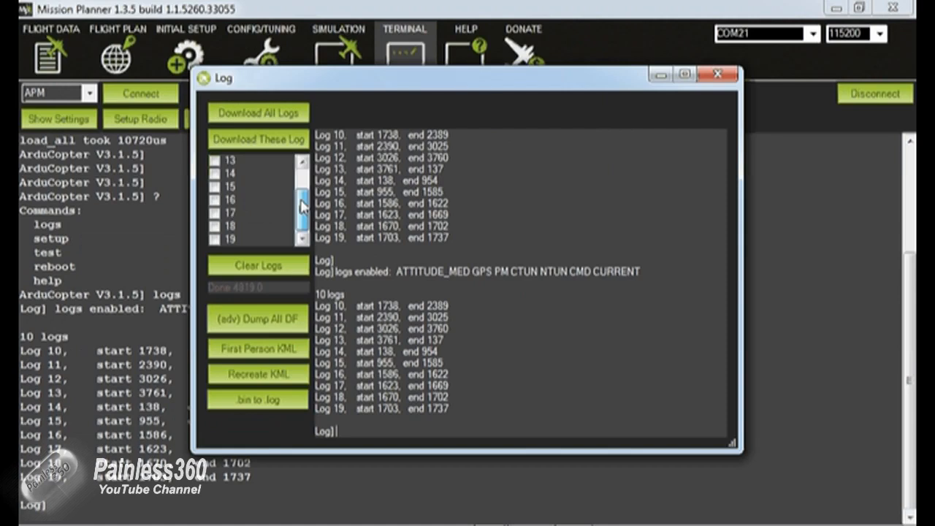
drag(303, 207, 302, 186)
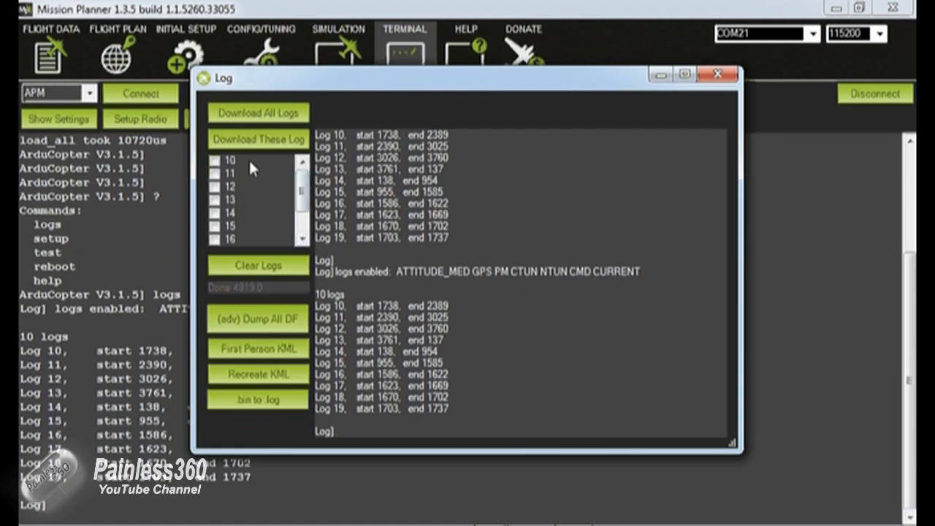
drag(363, 84, 354, 106)
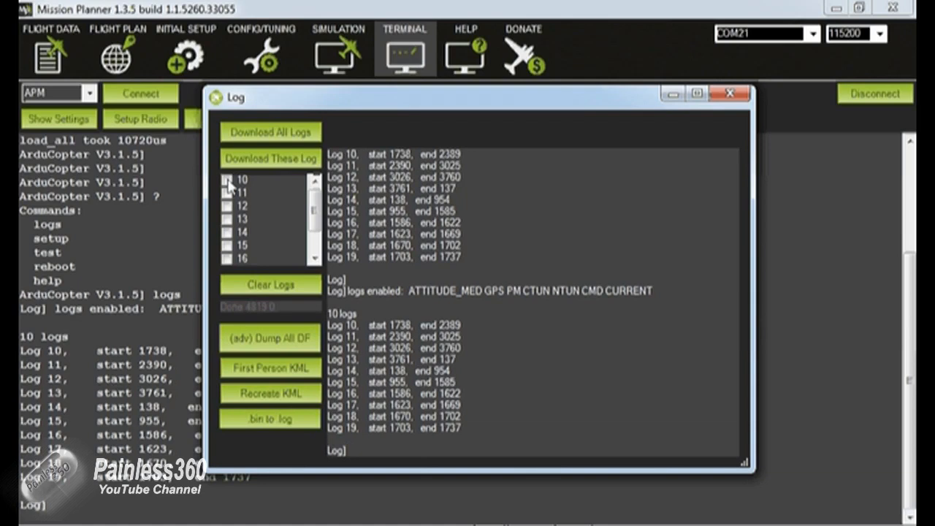
Step: Download log 10 from the board, dismiss the rename error, and close the log download window
click(228, 181)
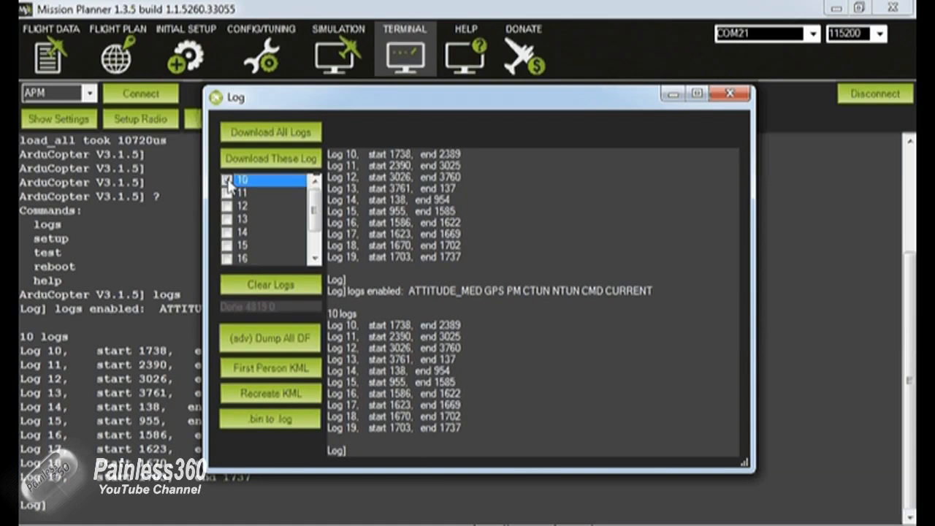
click(275, 155)
click(281, 160)
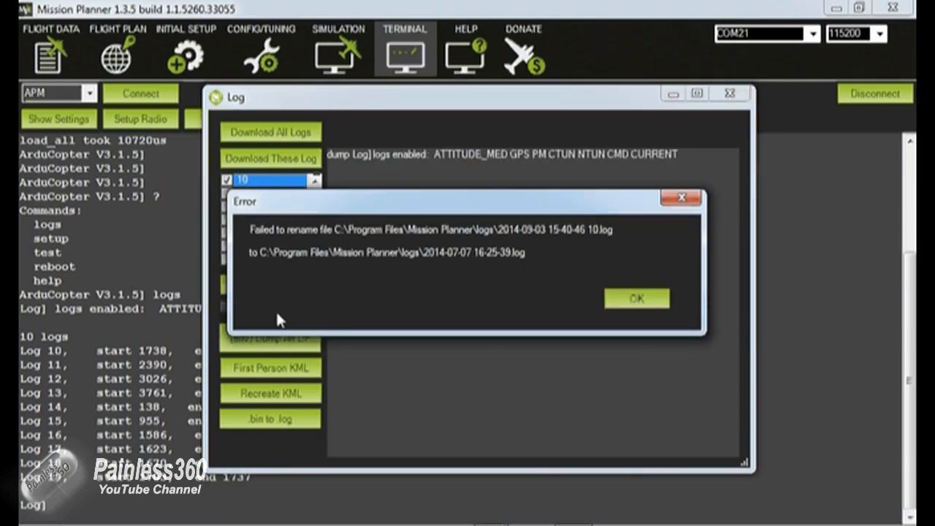
click(634, 299)
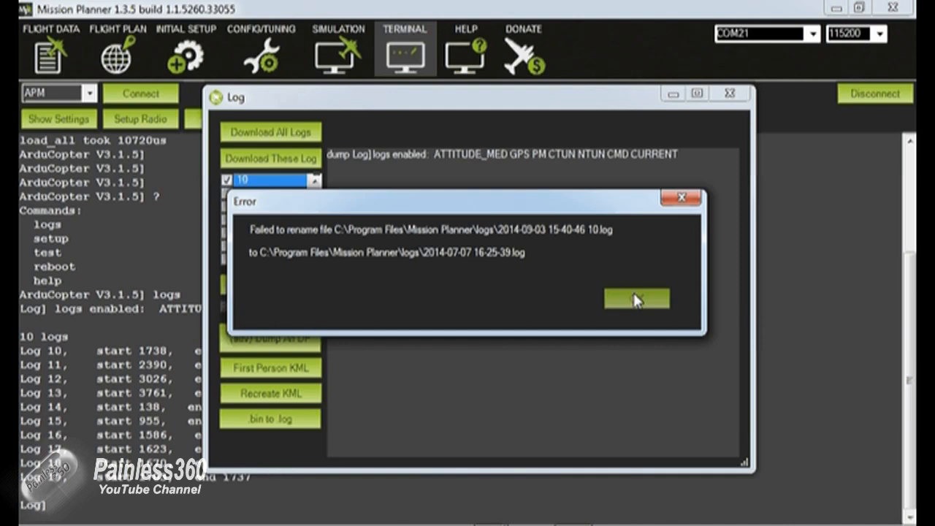
click(636, 299)
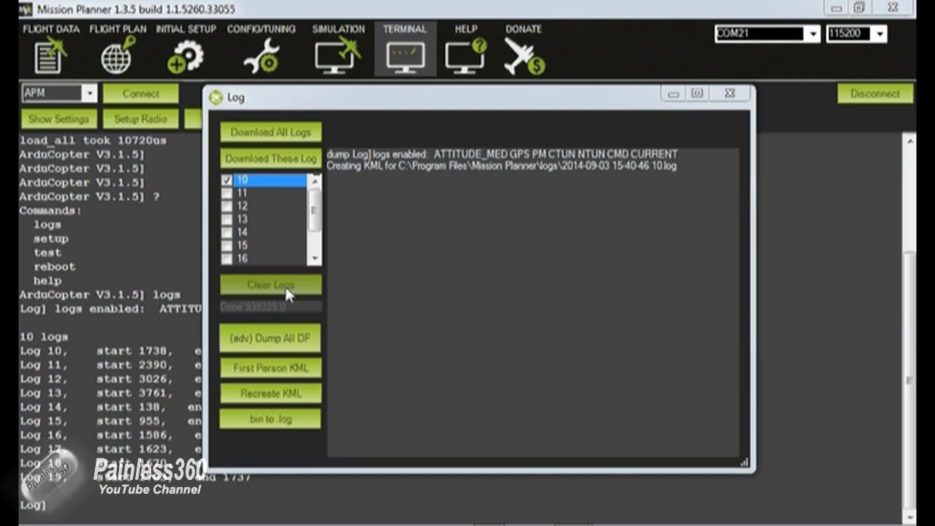
click(728, 95)
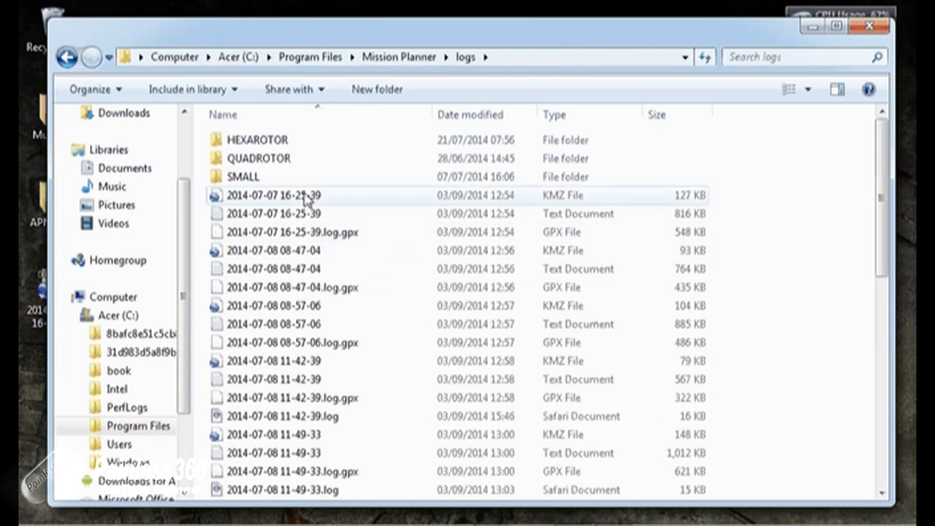
mouse_move(305, 199)
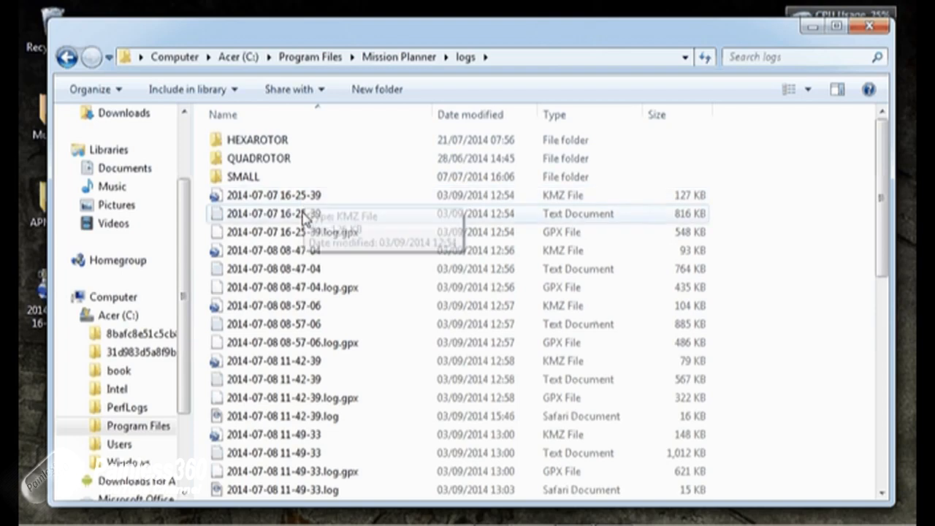
mouse_move(305, 218)
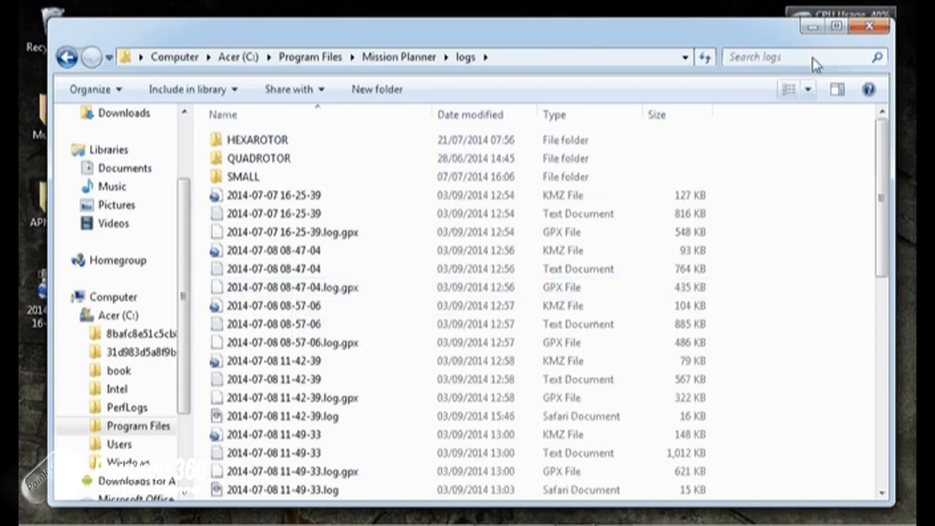
mouse_move(488, 495)
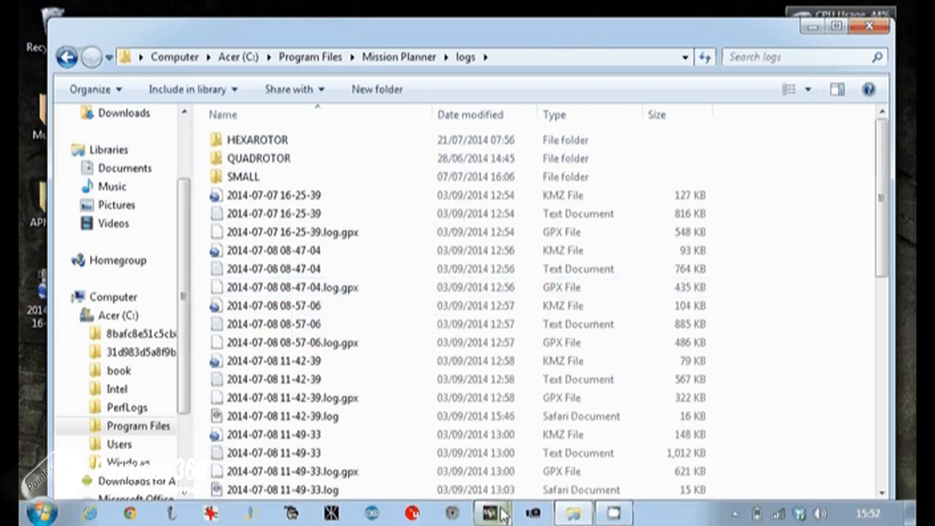
mouse_move(497, 515)
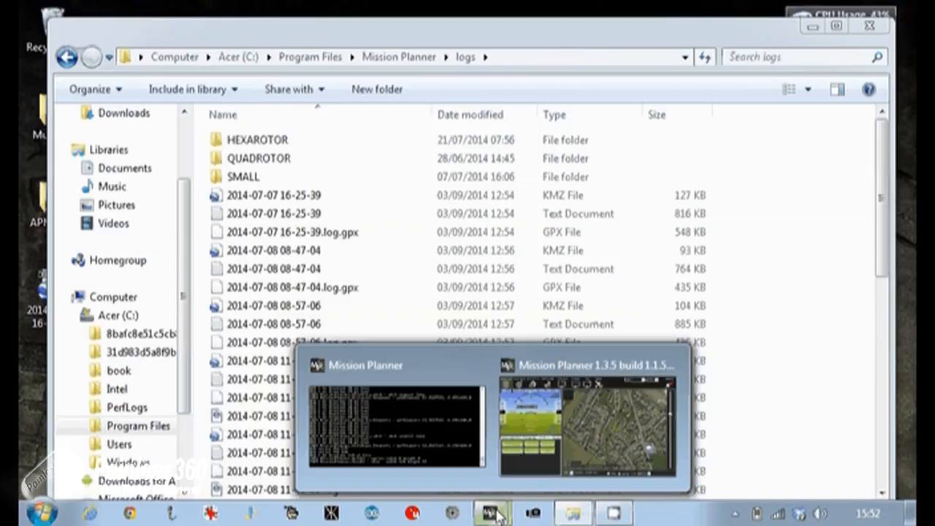
click(501, 404)
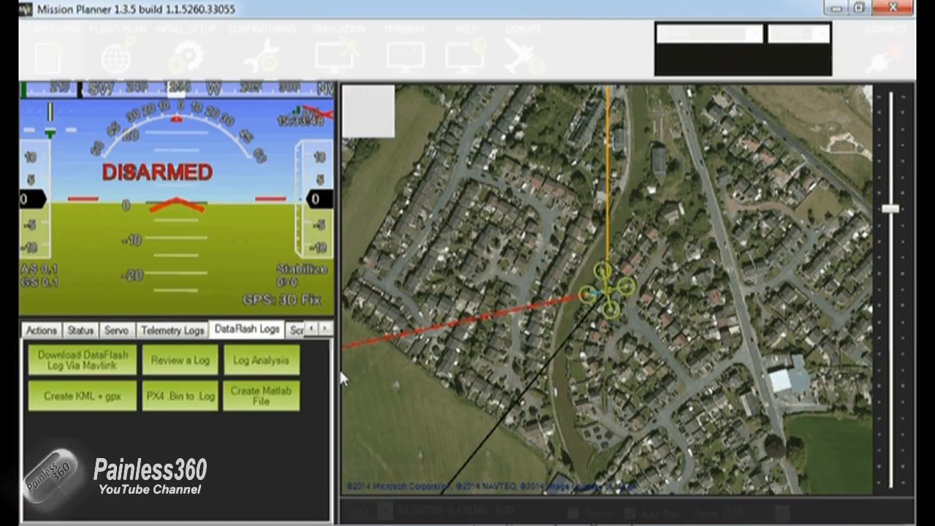
click(264, 358)
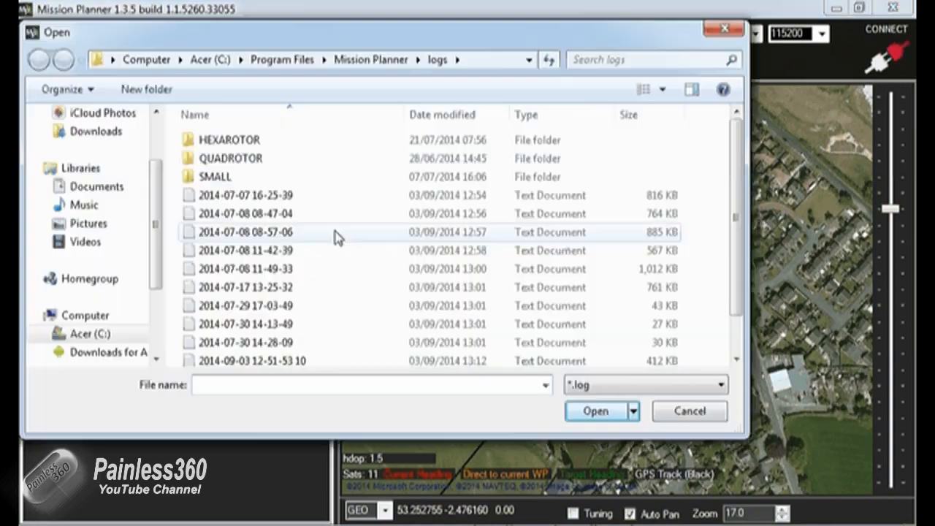
double_click(238, 252)
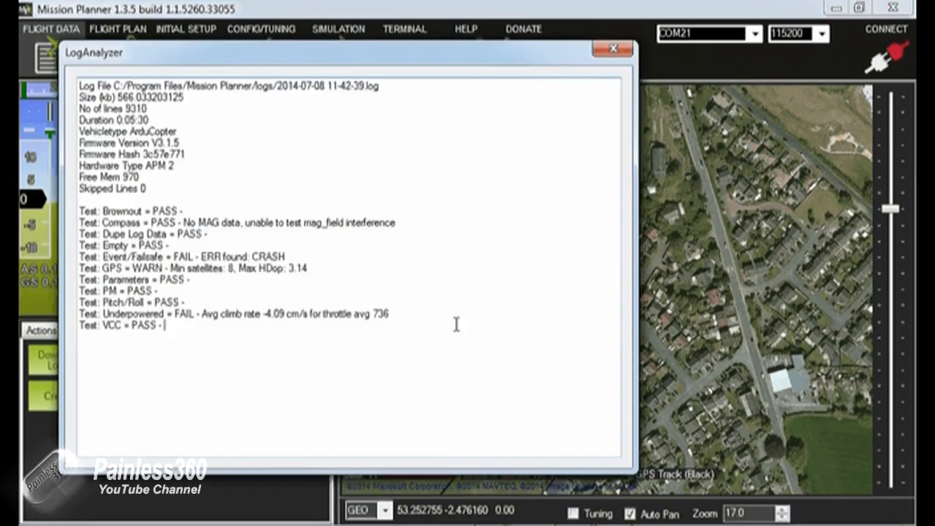
Step: Examine the Event/Failsafe and Underpowered test results in the log analysis report, and close the report
drag(445, 62, 600, 61)
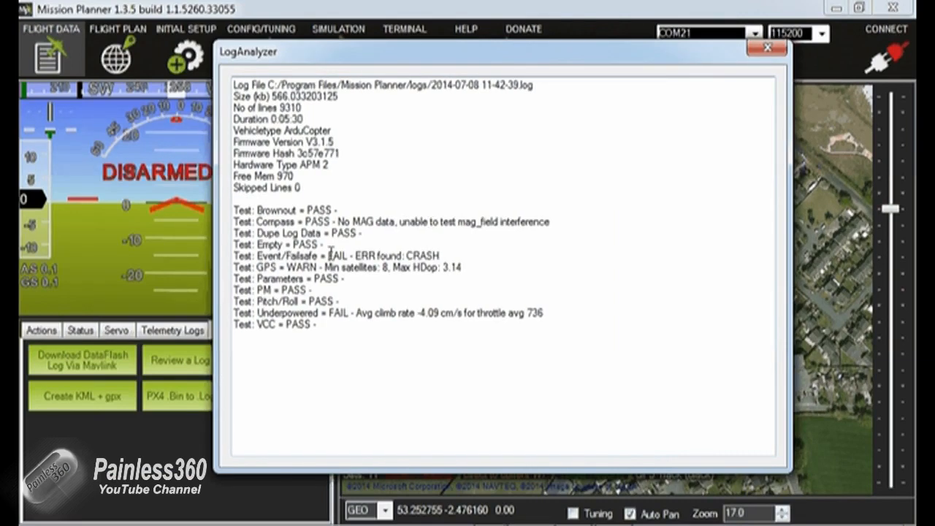
drag(329, 256, 445, 256)
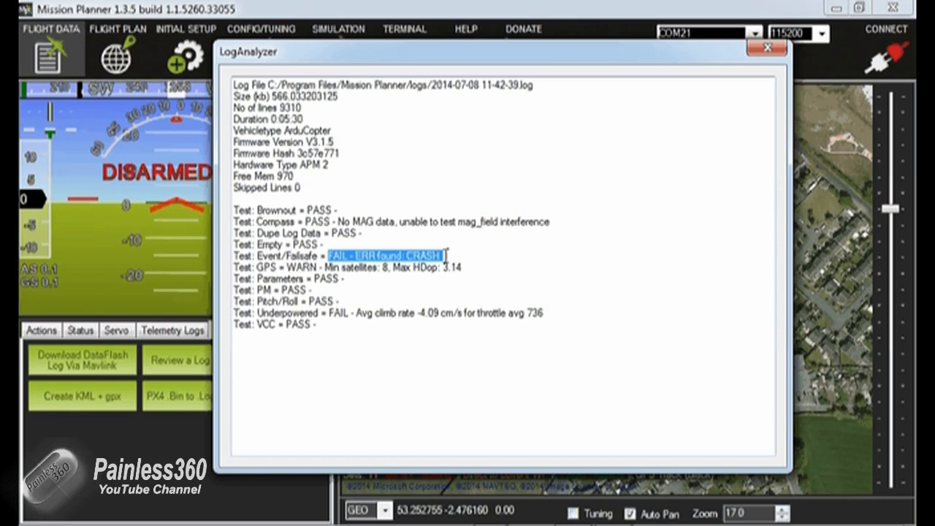
drag(330, 312, 516, 299)
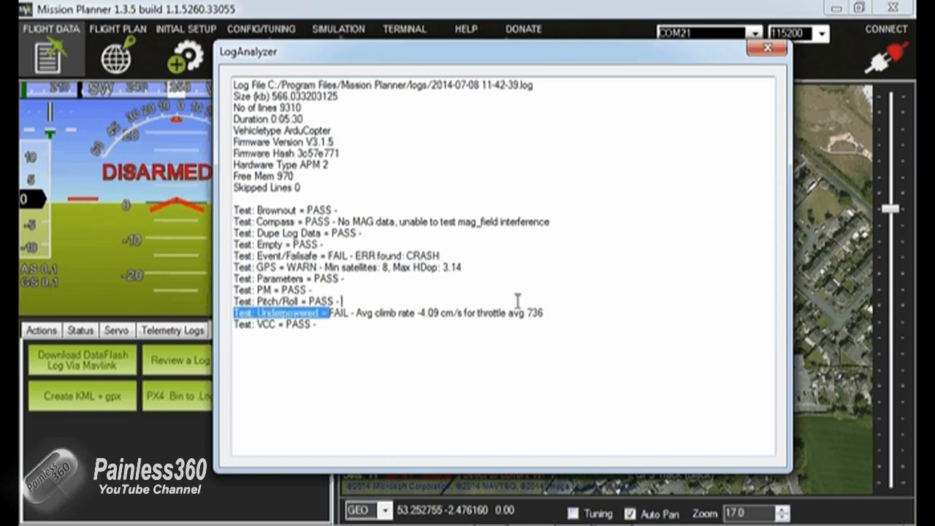
drag(330, 312, 558, 324)
click(558, 324)
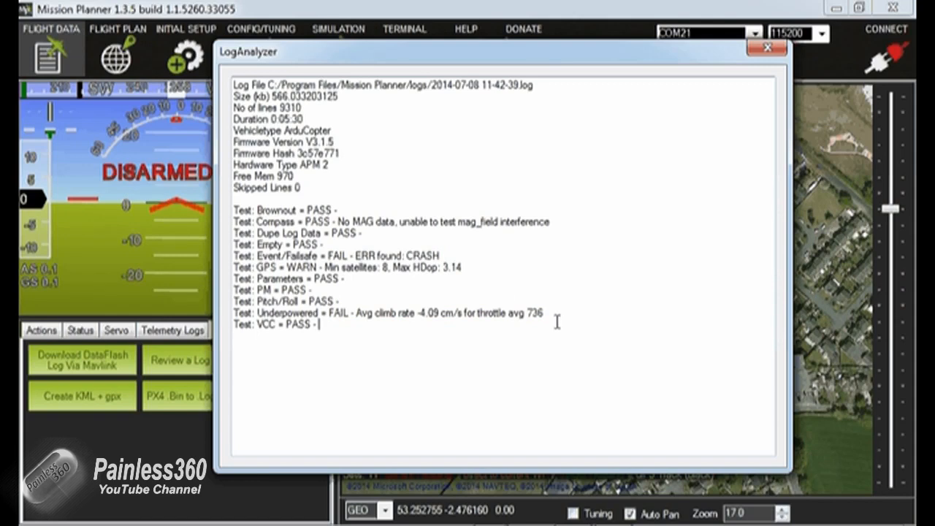
drag(557, 322, 330, 313)
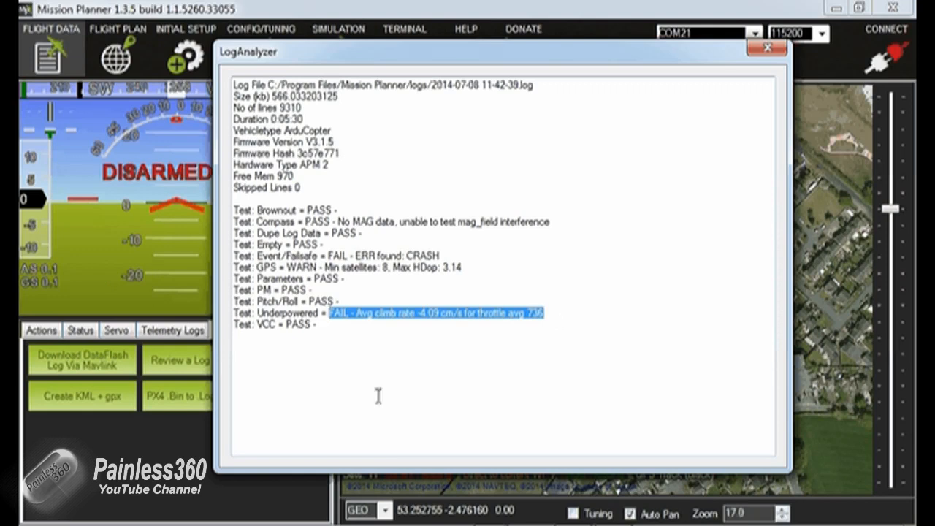
click(450, 119)
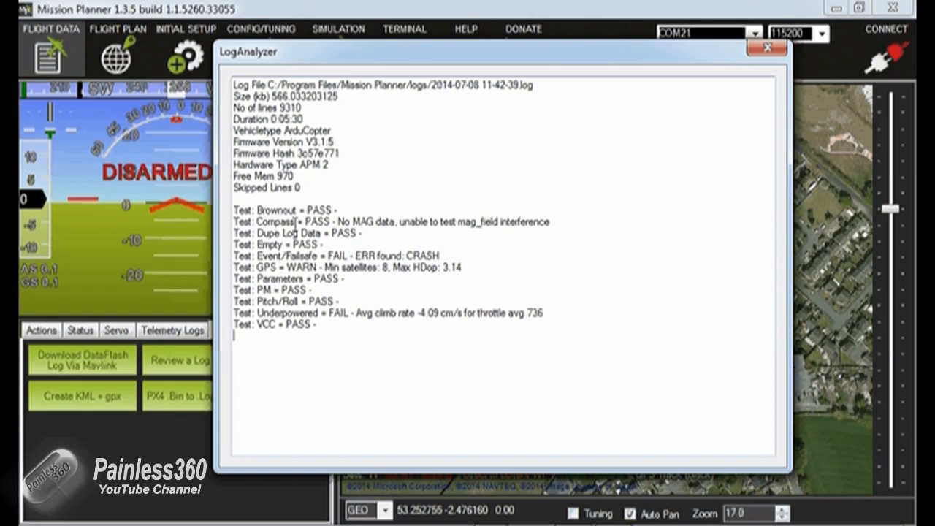
click(767, 50)
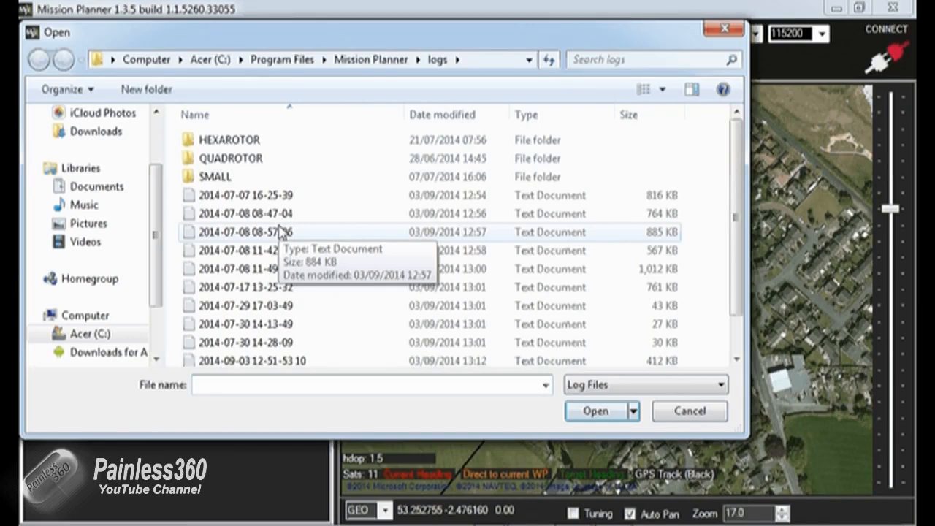
click(274, 251)
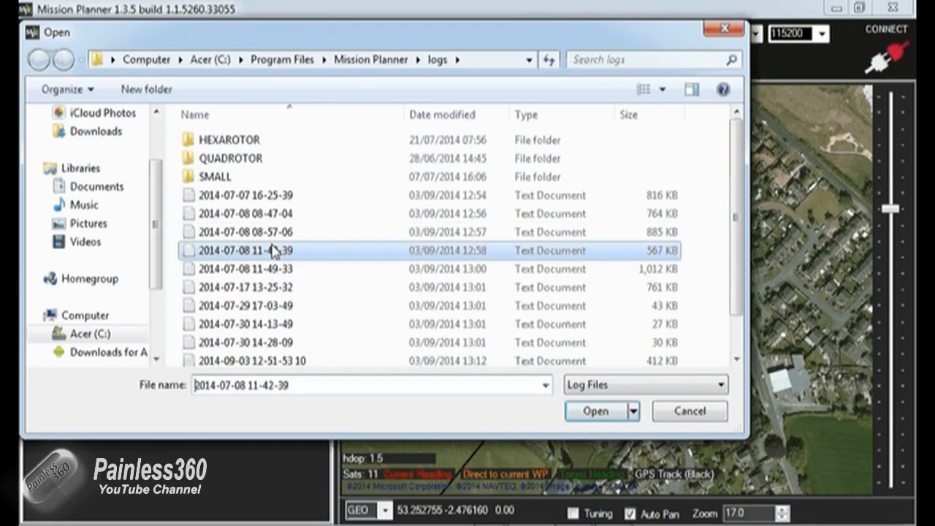
double_click(272, 251)
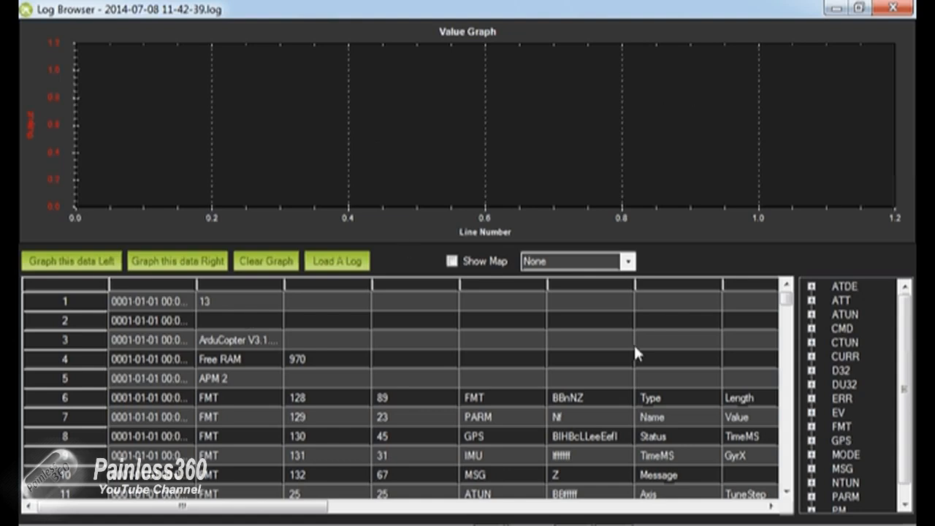
mouse_move(787, 304)
mouse_down()
mouse_move(789, 329)
mouse_move(788, 296)
mouse_up()
Step: Expand the ATT data group of the log and plot its RollIn and Roll values on the graph
click(812, 314)
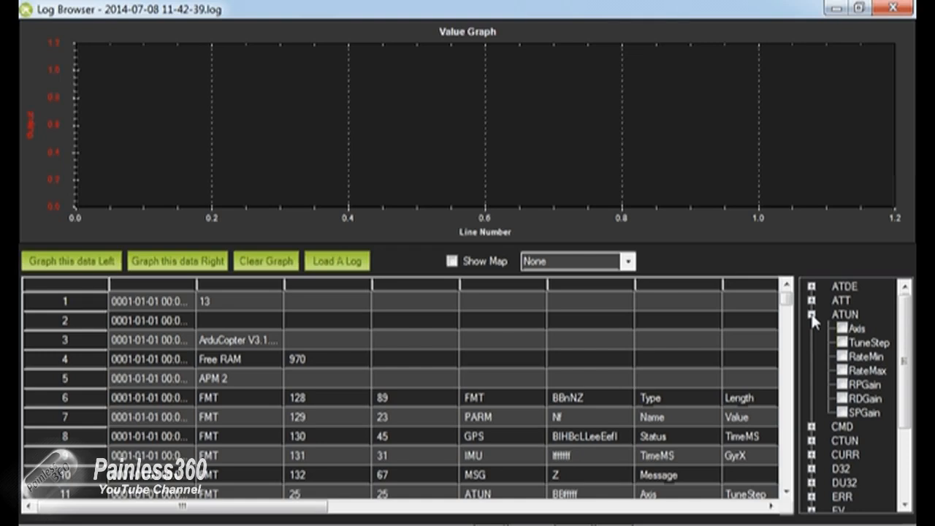
click(812, 315)
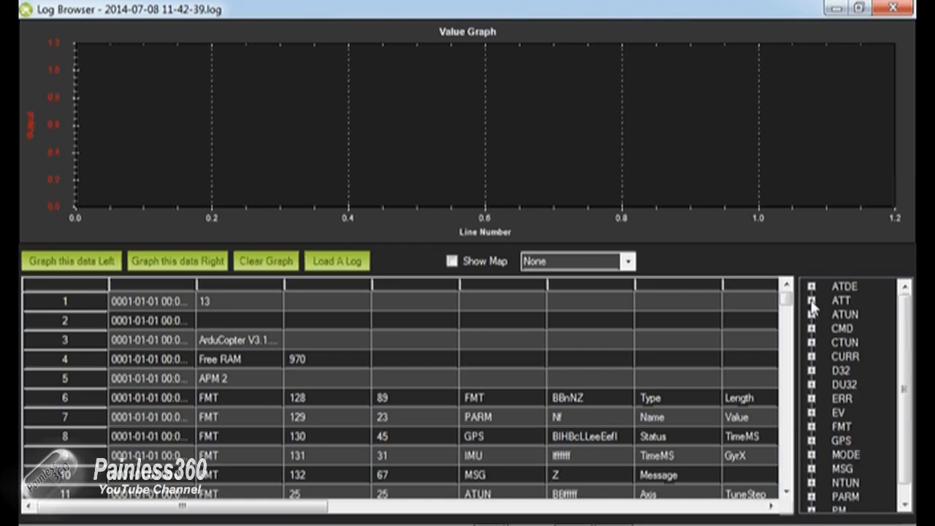
click(812, 301)
click(812, 301)
click(812, 302)
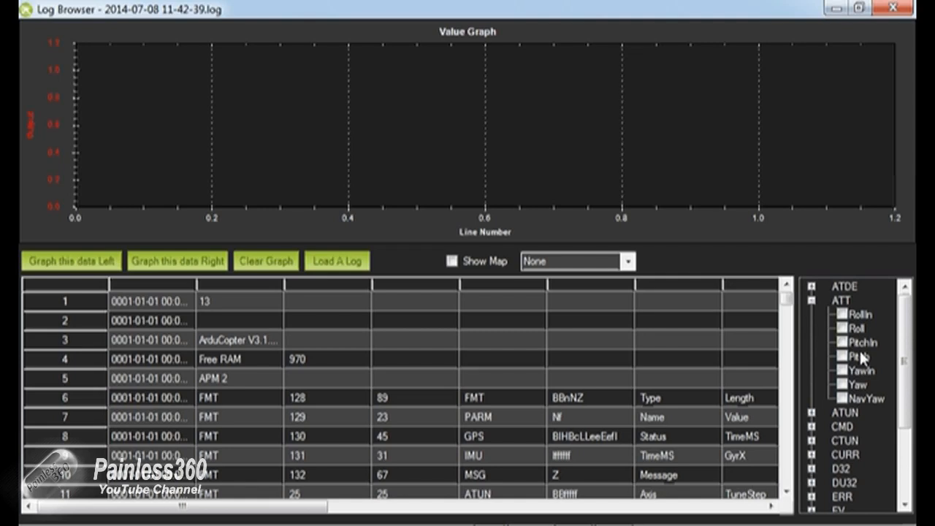
drag(904, 358, 906, 408)
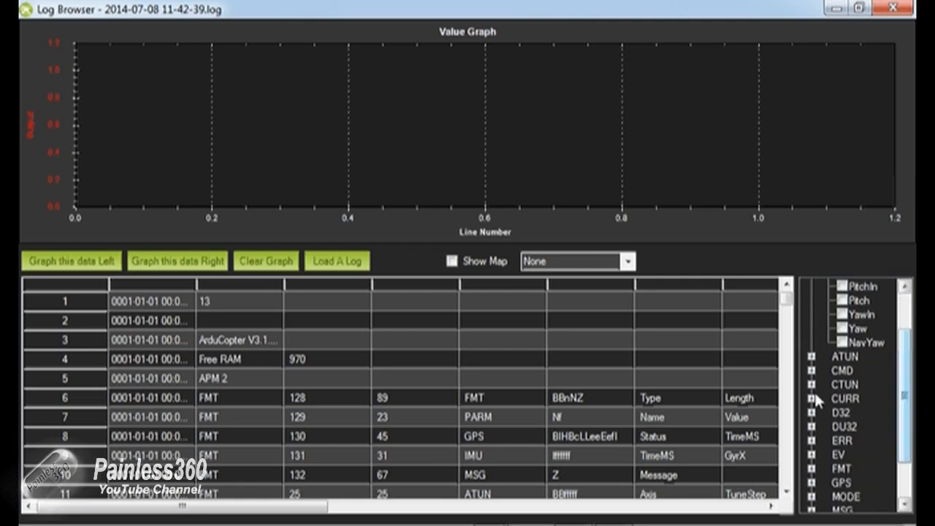
drag(905, 393, 907, 327)
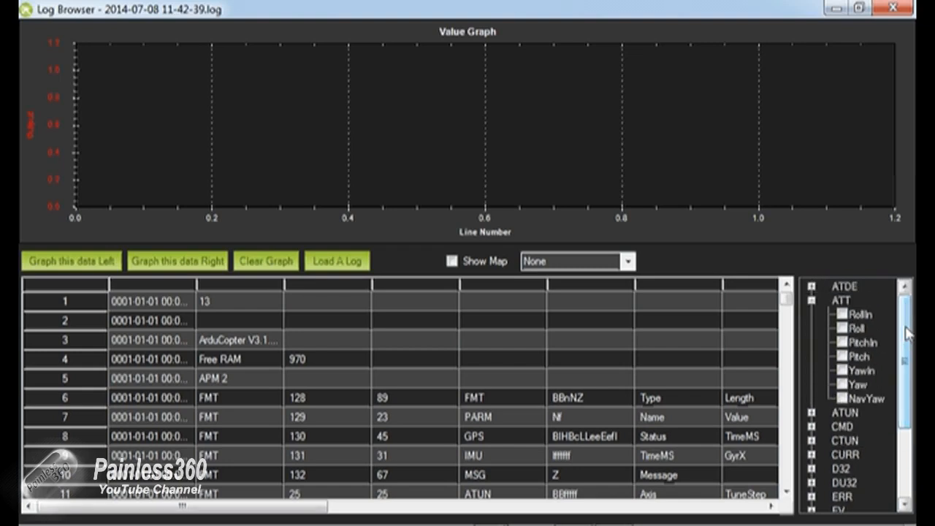
click(853, 315)
click(843, 329)
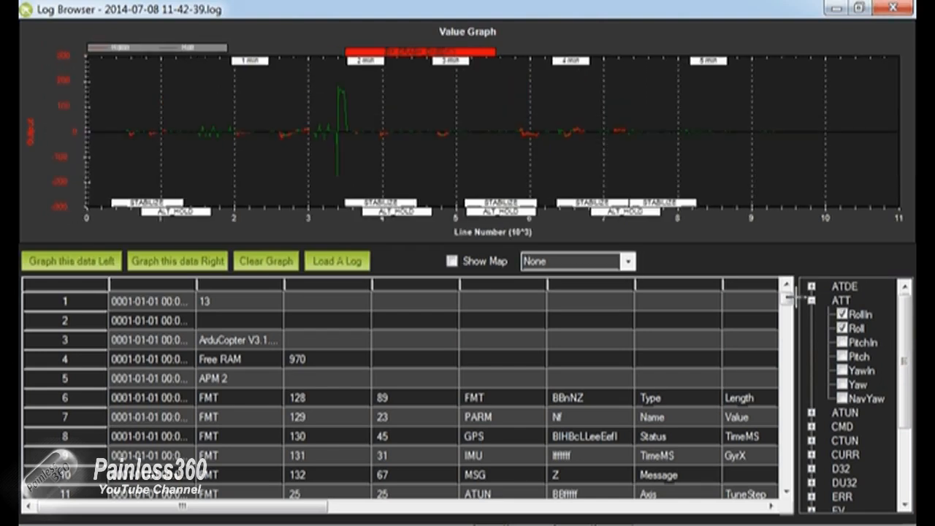
Step: Replace the RollIn and Roll values on the graph with PitchIn and Pitch from the ATT group
click(843, 315)
click(843, 329)
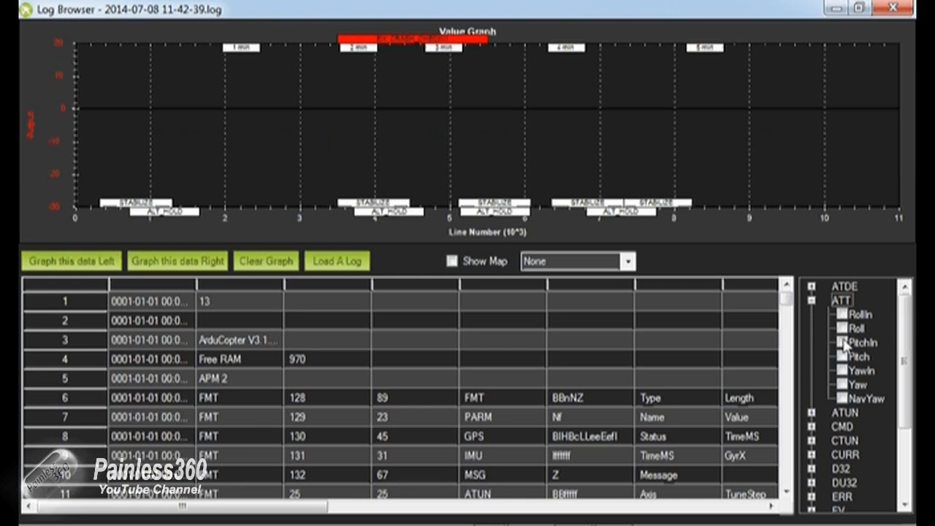
click(844, 343)
click(844, 357)
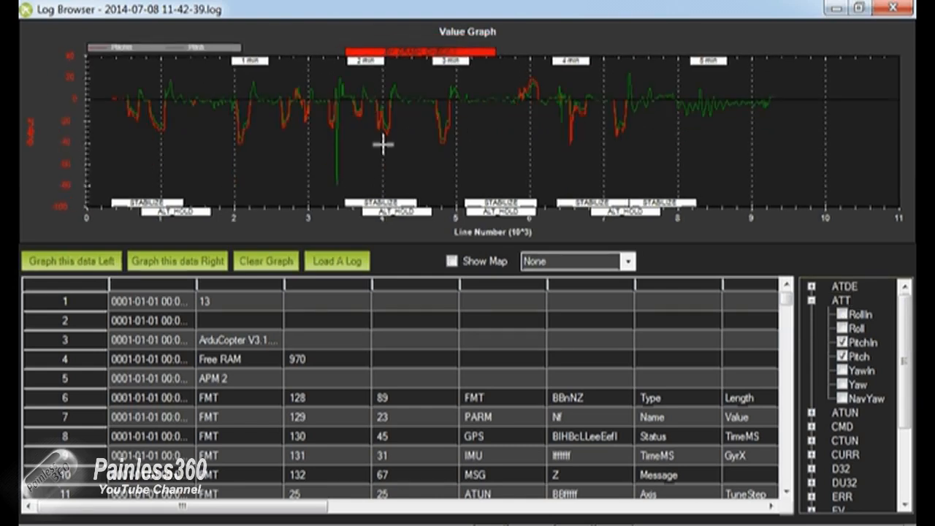
drag(214, 79, 383, 144)
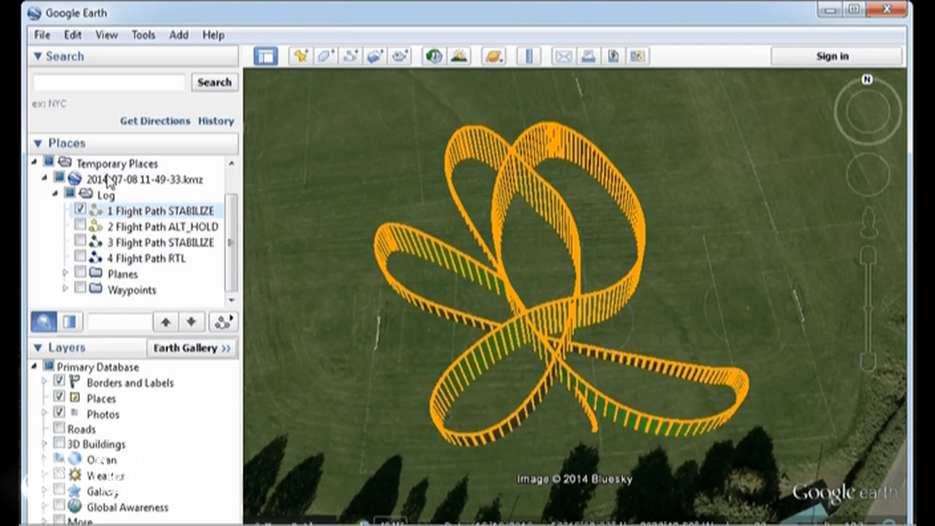
scroll(233, 214, up, 2)
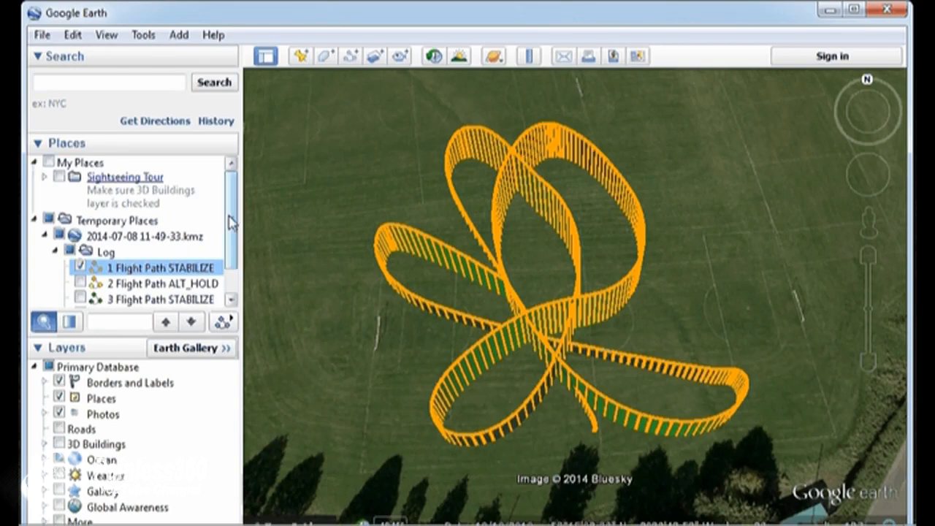
drag(233, 221, 233, 243)
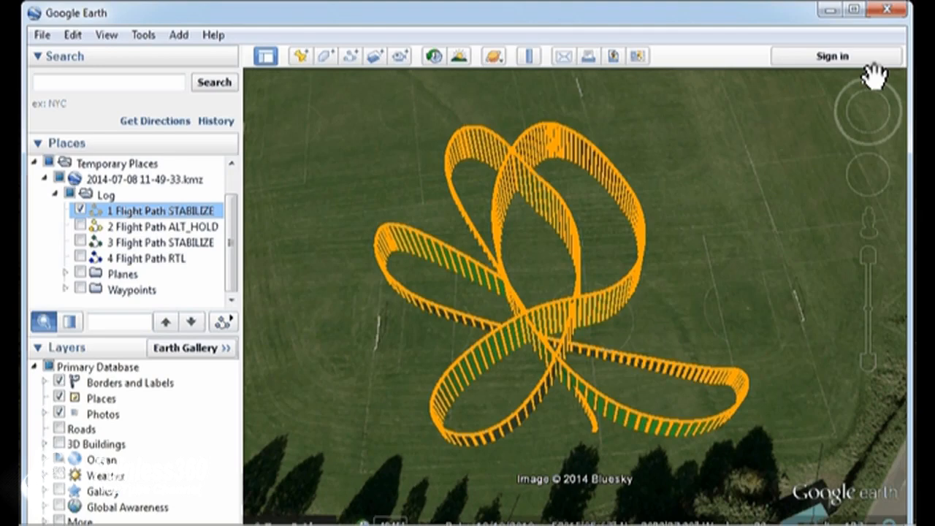
drag(869, 82, 890, 98)
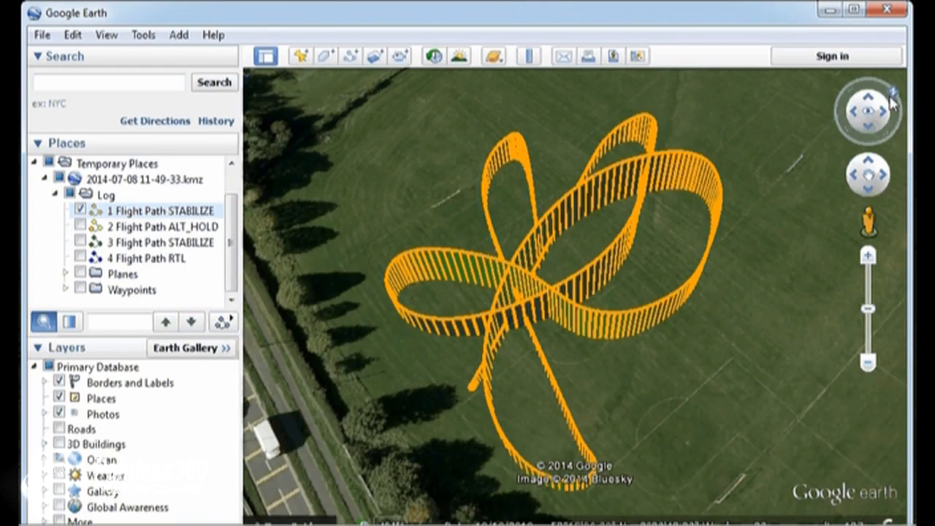
drag(892, 100, 861, 154)
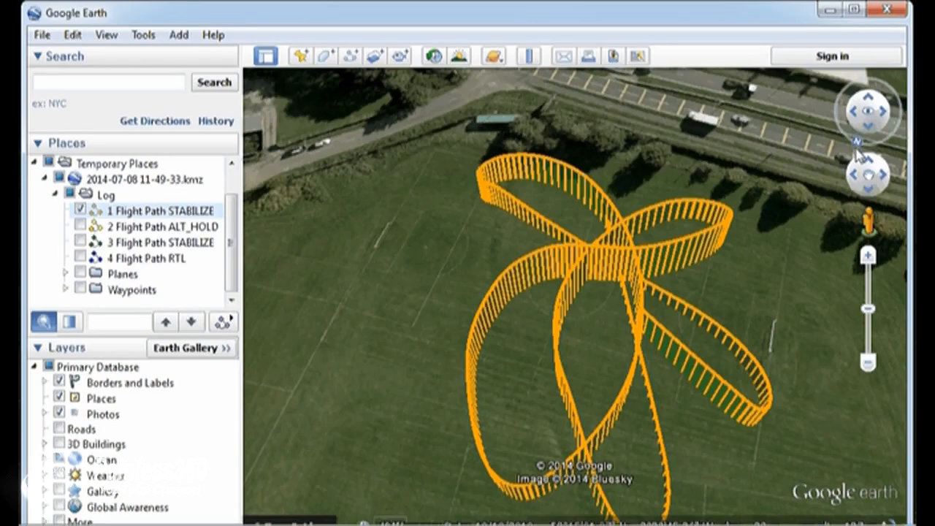
drag(861, 154, 877, 73)
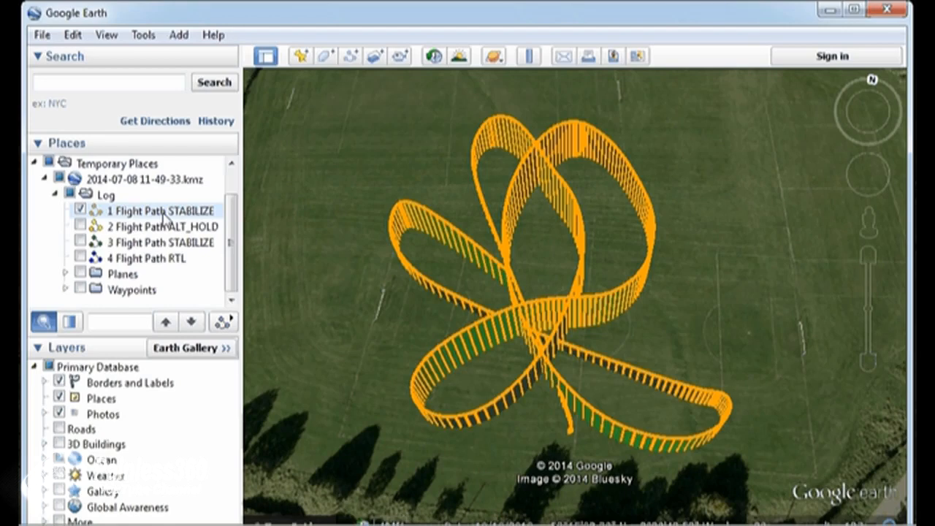
Step: Display 2 Flight Path ALT_HOLD together with the first STABILIZE path and inspect both from different directions
click(81, 226)
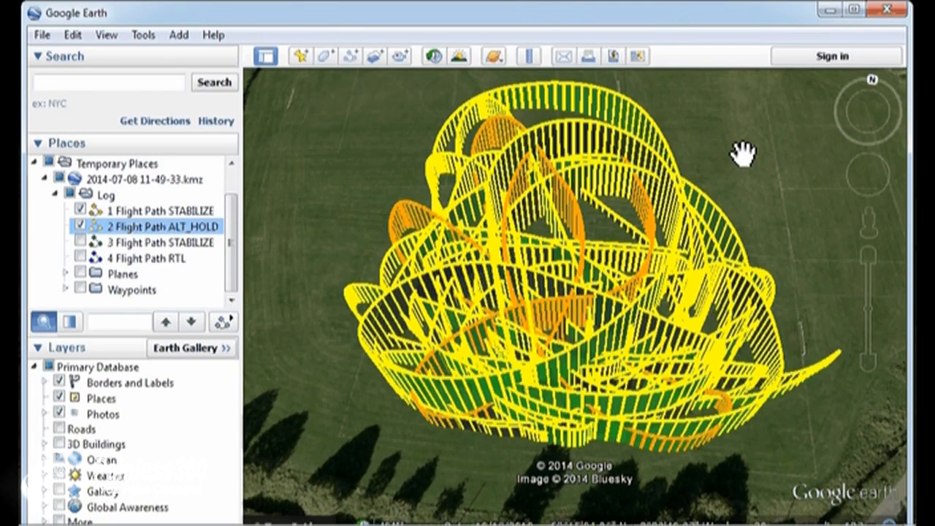
drag(873, 80, 897, 115)
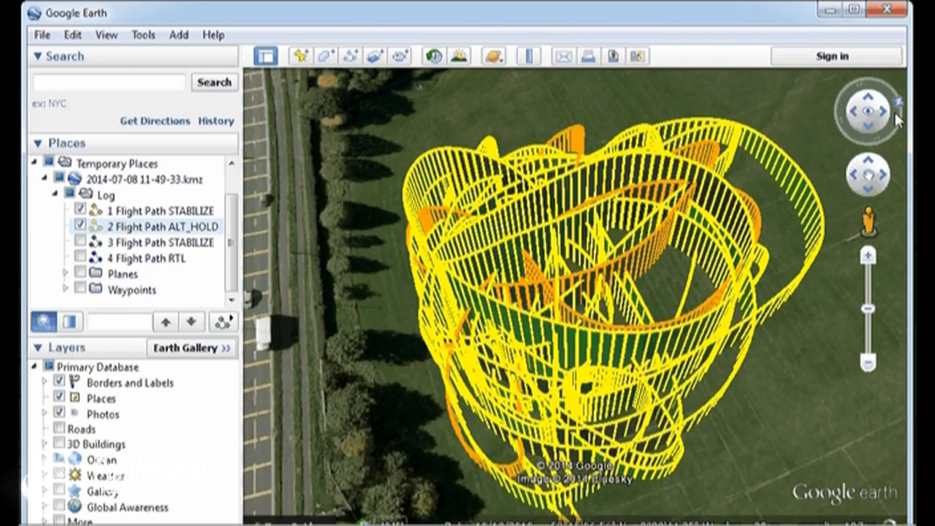
drag(897, 119, 910, 139)
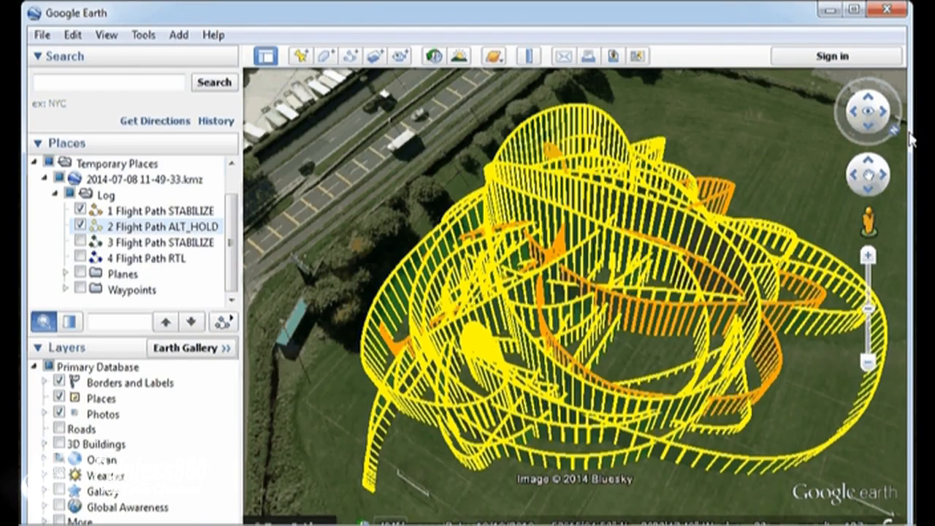
drag(910, 139, 881, 49)
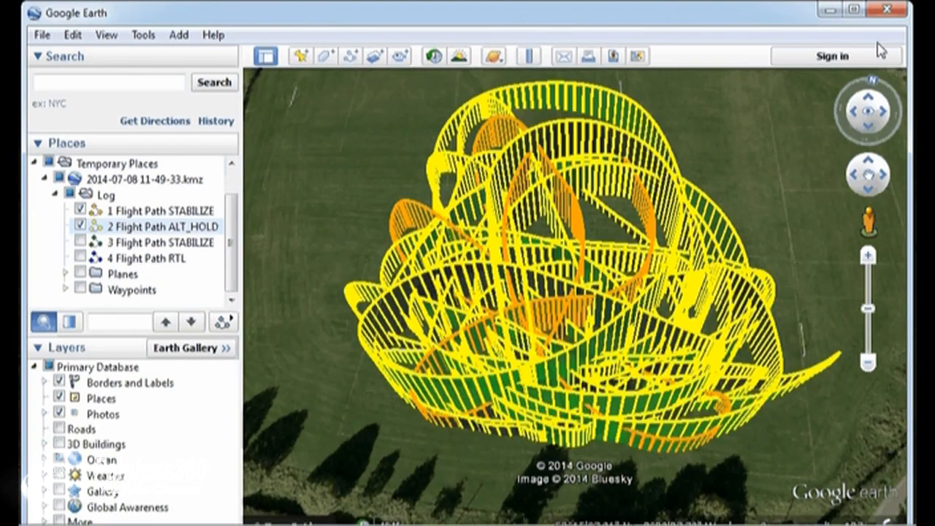
Step: Hide the ALT_HOLD and first STABILIZE paths, and display 3 Flight Path STABILIZE and 4 Flight Path RTL
click(81, 210)
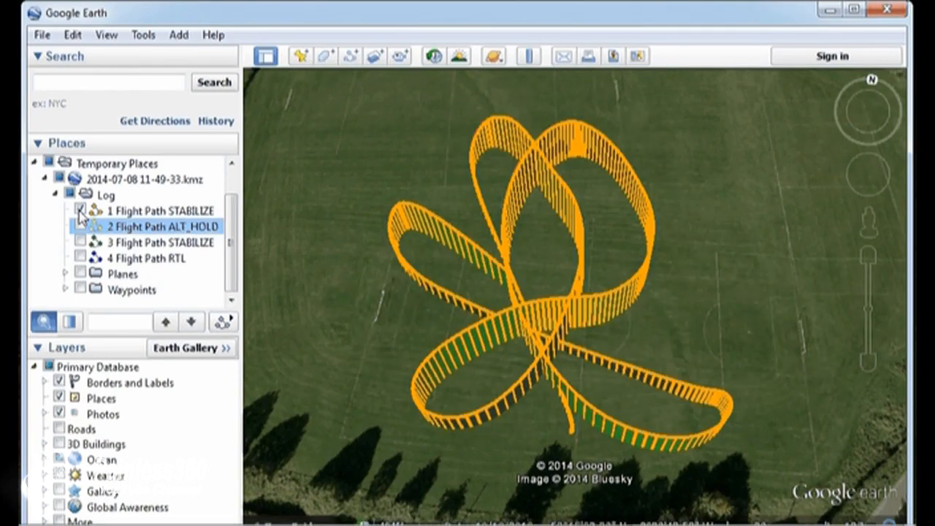
click(81, 210)
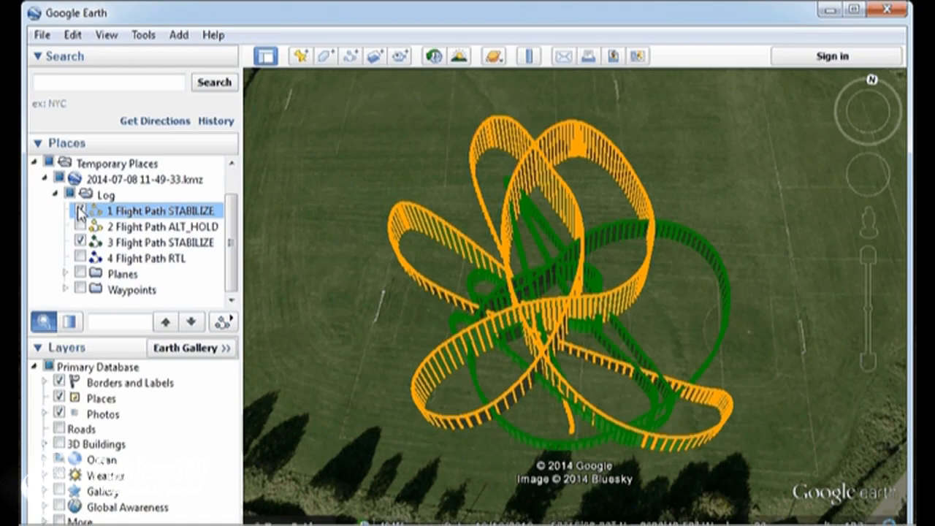
click(80, 210)
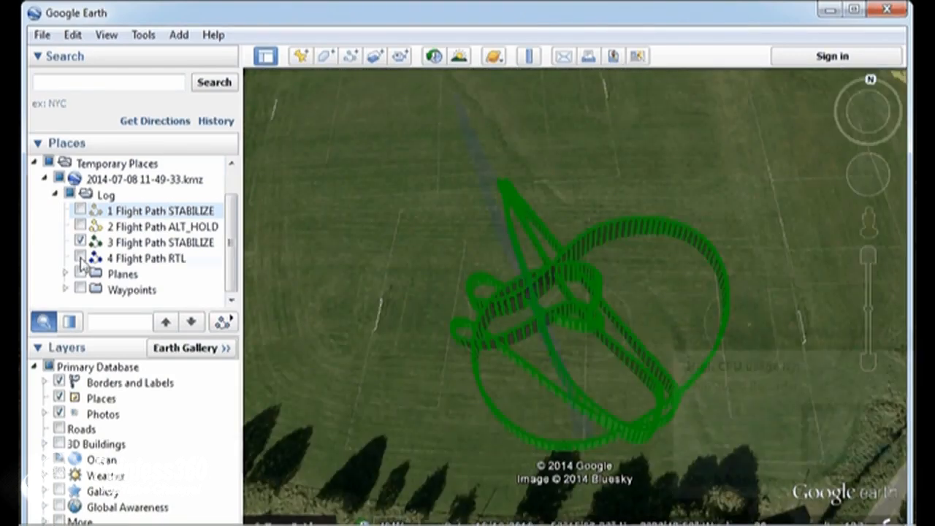
click(81, 258)
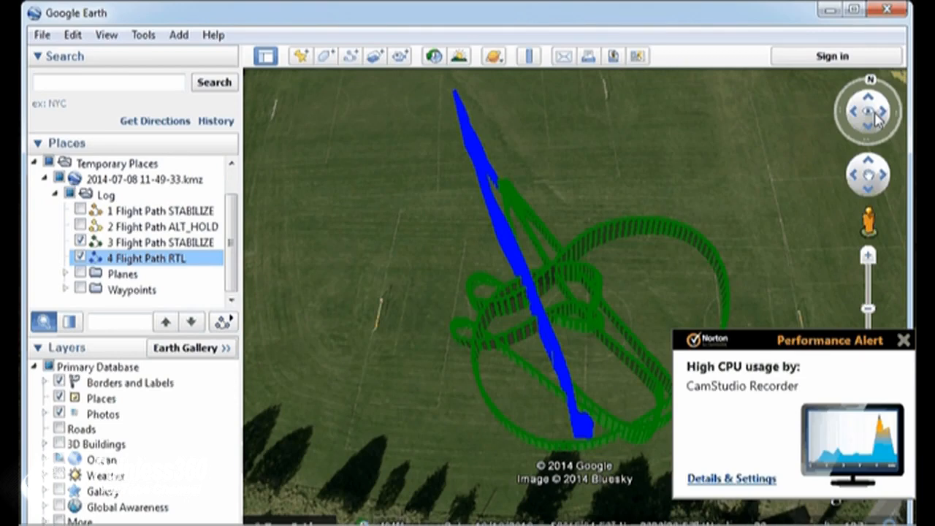
Step: Inspect the RTL flight path alongside 1 Flight Path STABILIZE up close from several angles
drag(879, 120, 890, 87)
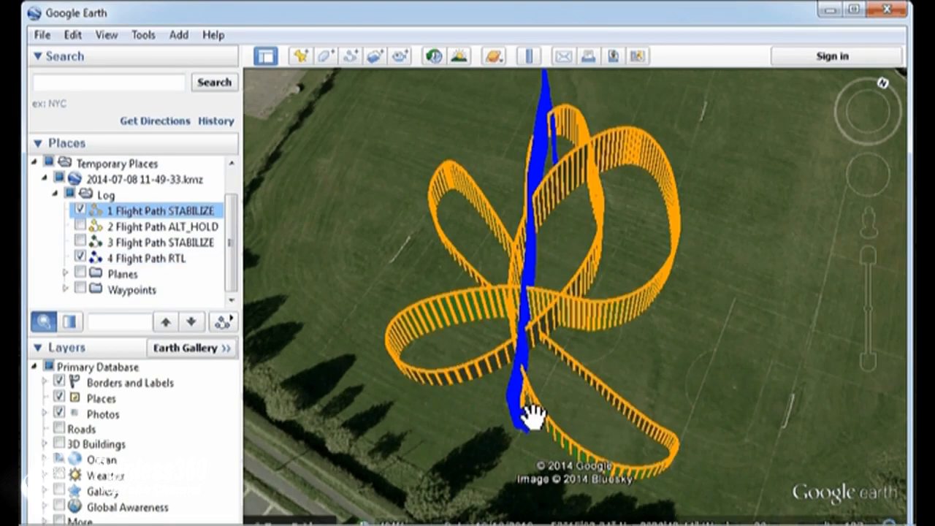
click(868, 256)
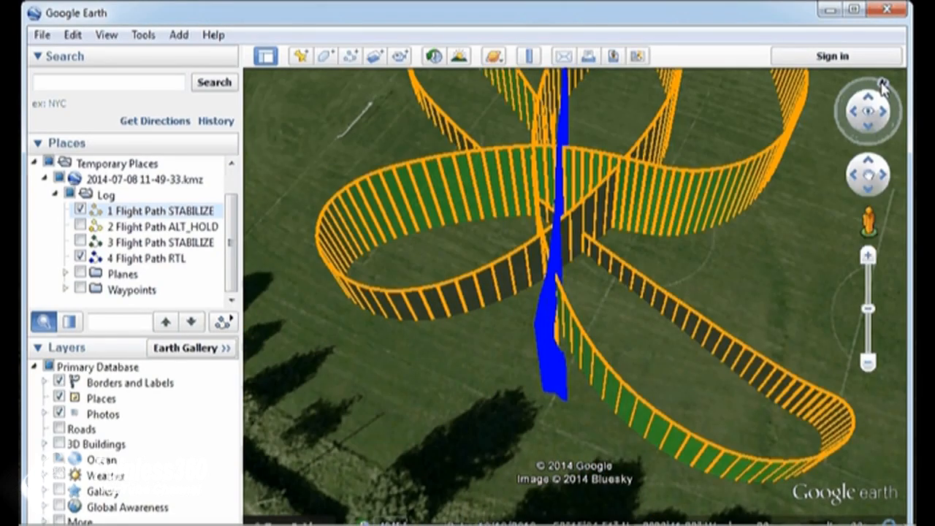
drag(882, 86, 892, 76)
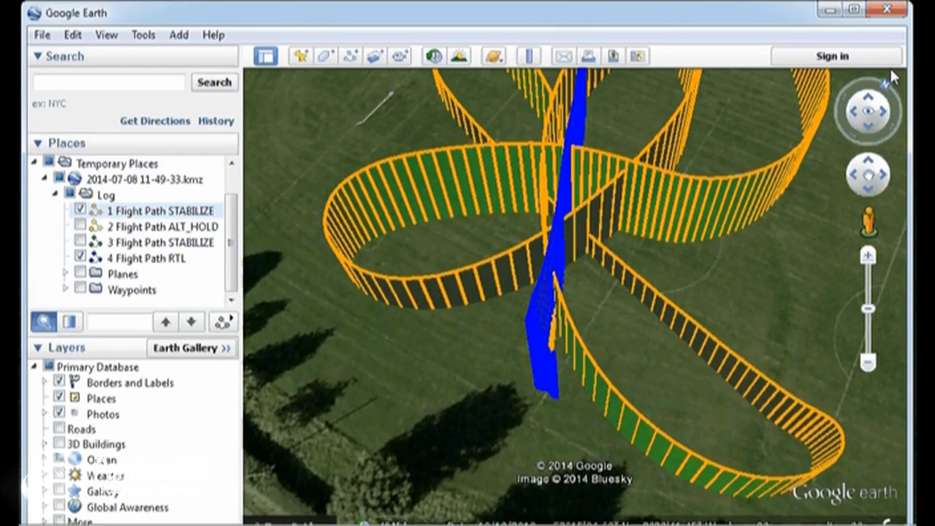
drag(893, 76, 902, 87)
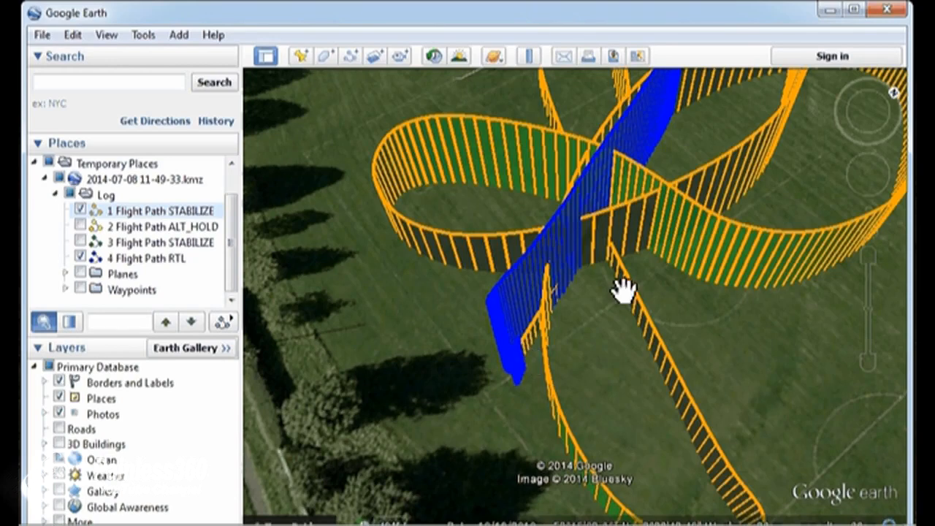
Step: Turn on the log's Waypoints folder and toggle the display of its Planes folder
click(85, 275)
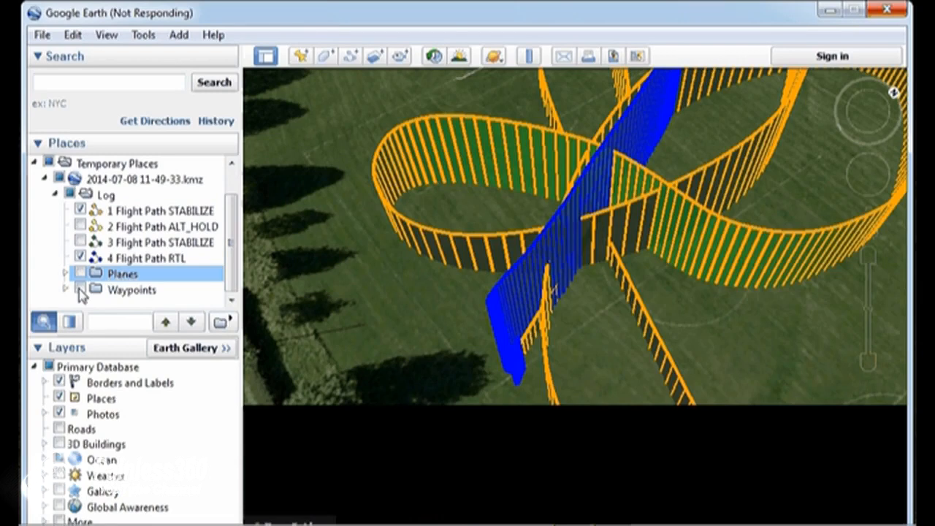
click(82, 290)
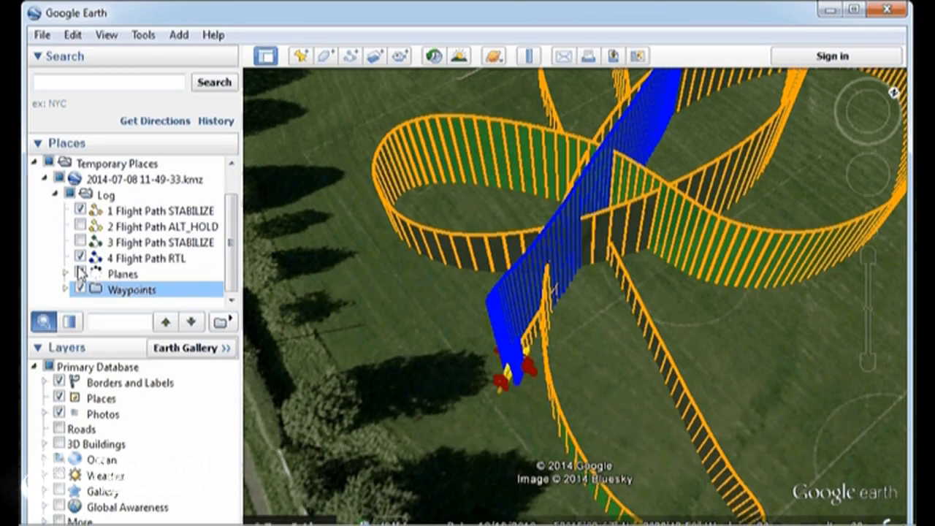
click(80, 274)
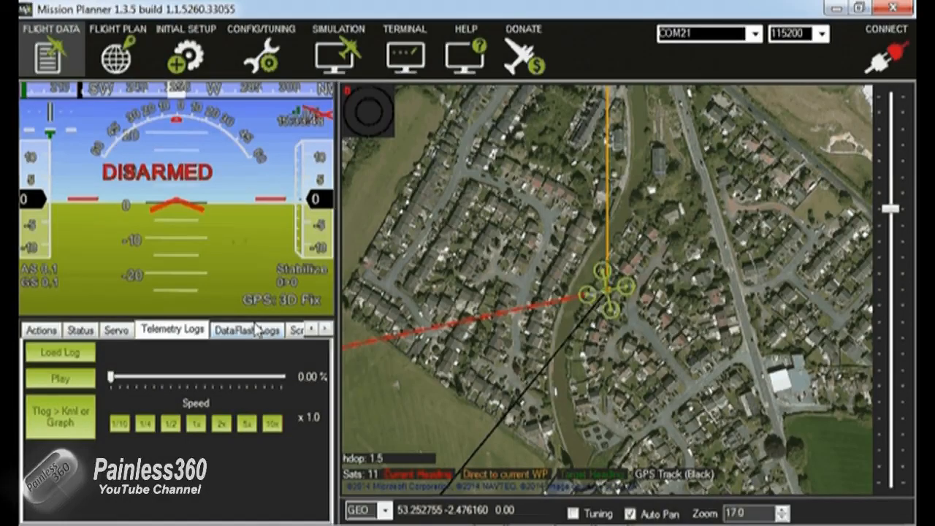
Step: Switch back to Mission Planner, look over the DataFlash log tools, and return to the telemetry log tools
click(255, 330)
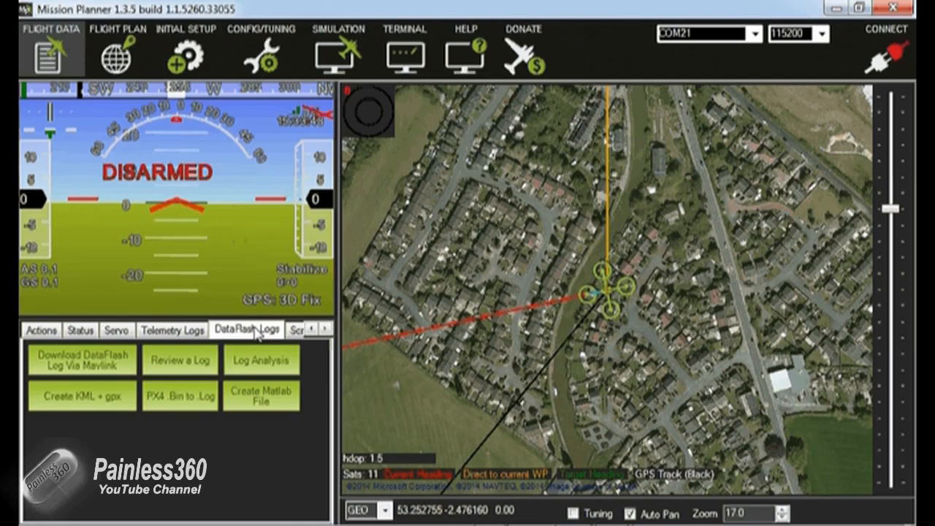
click(188, 332)
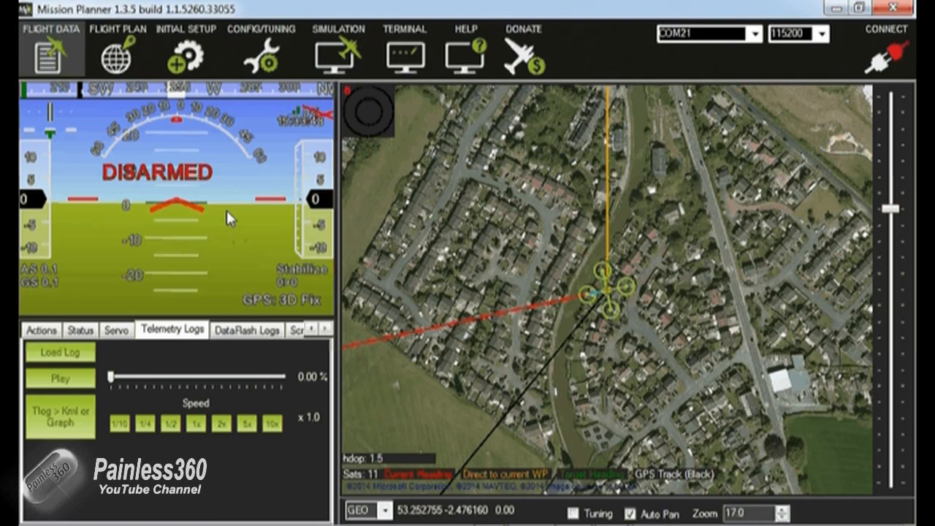
mouse_move(614, 295)
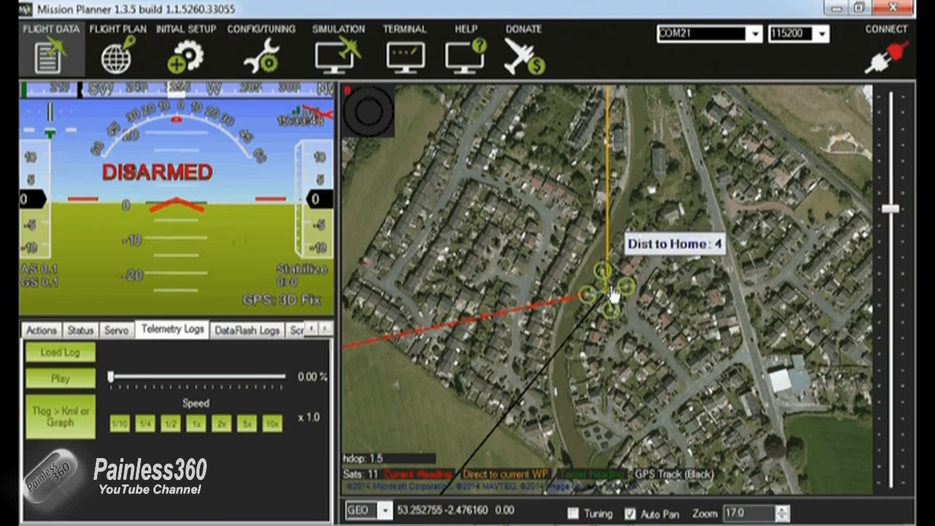